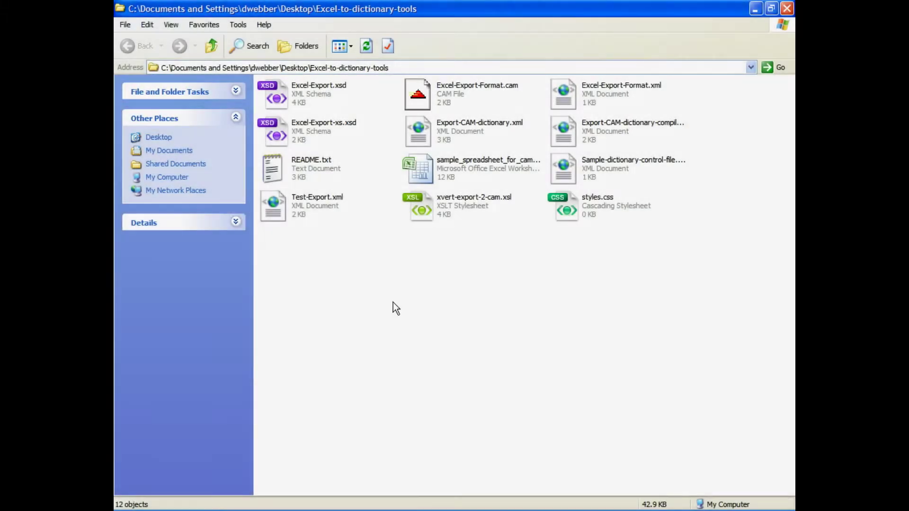
Read the README notes, then open sample_spreadsheet_for_cam_demo.xlsx in Excel on its Data tab.
left_click(275, 179)
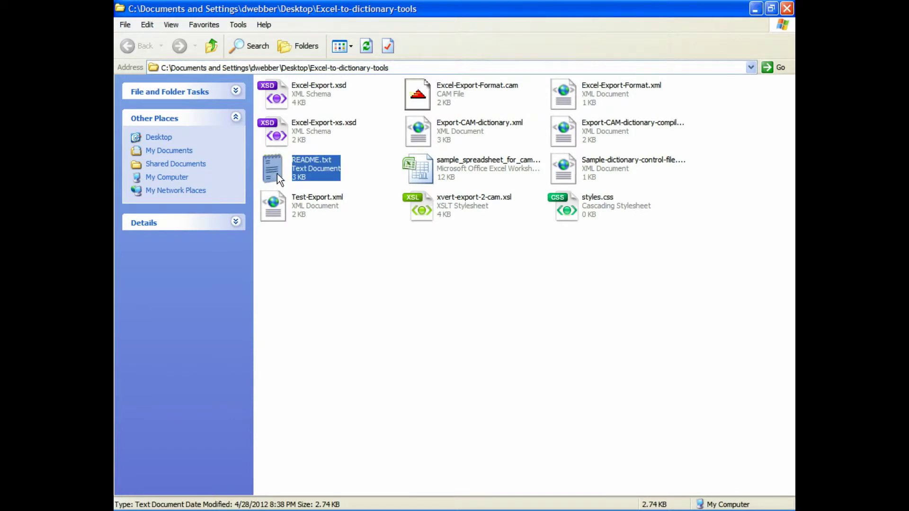
double_click(284, 180)
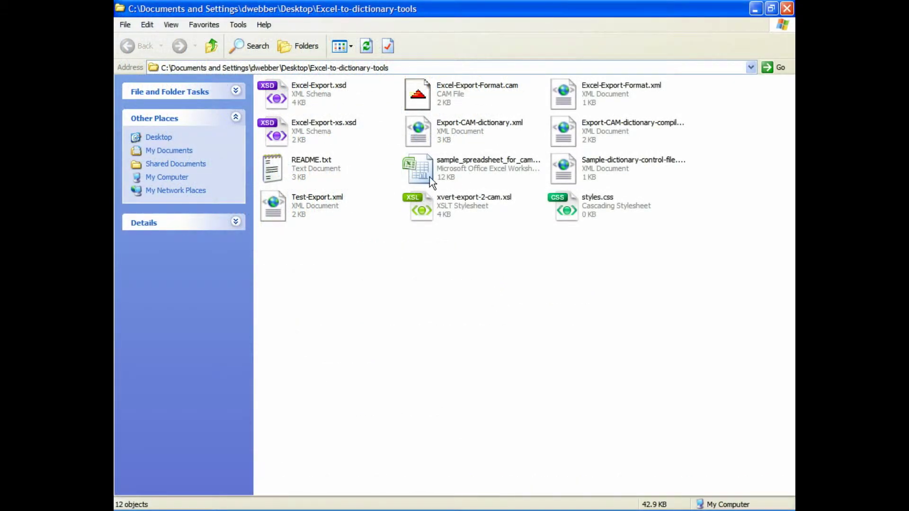
double_click(421, 174)
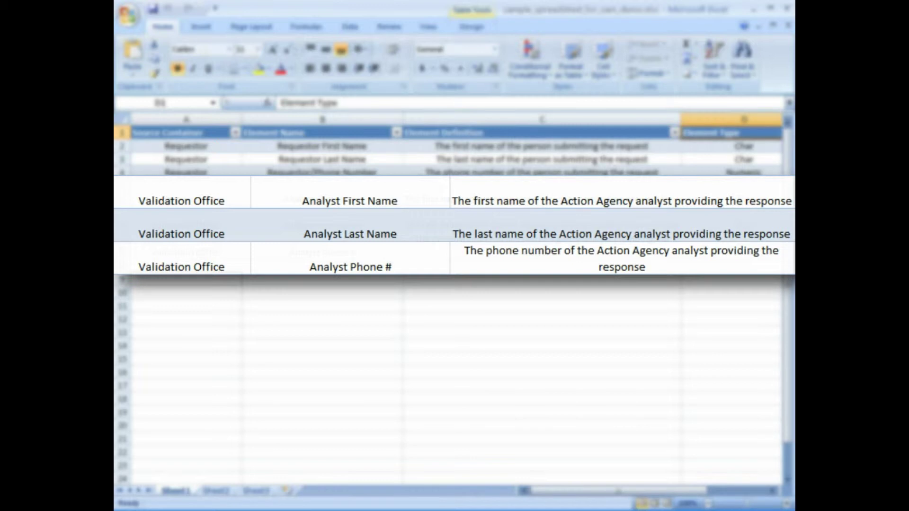
left_click(349, 25)
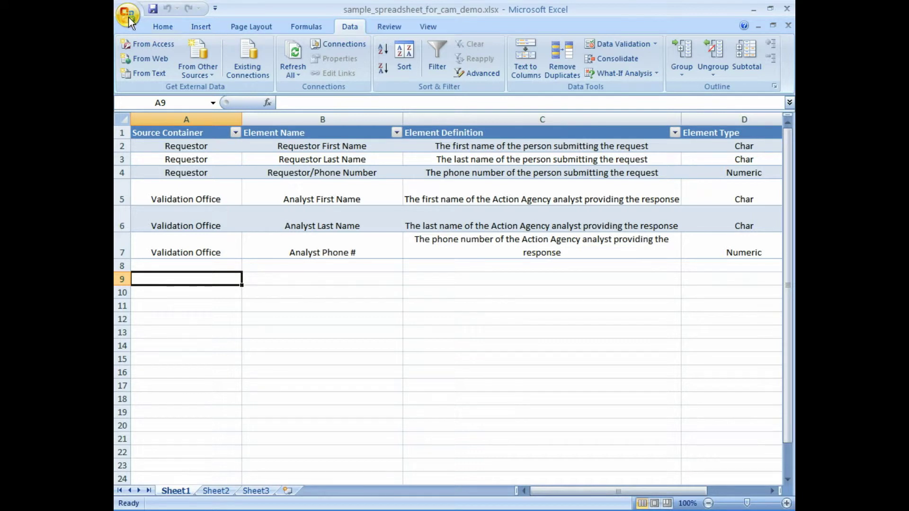
Save the workbook as XML Data named sample_spreadsheet_for_cam_demo.xml, accepting the formatting-loss warning.
key("F12")
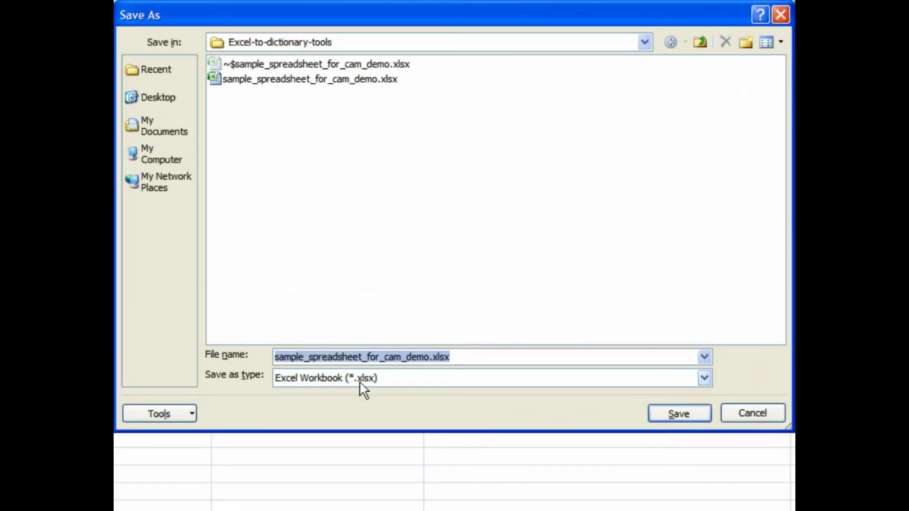
left_click(406, 379)
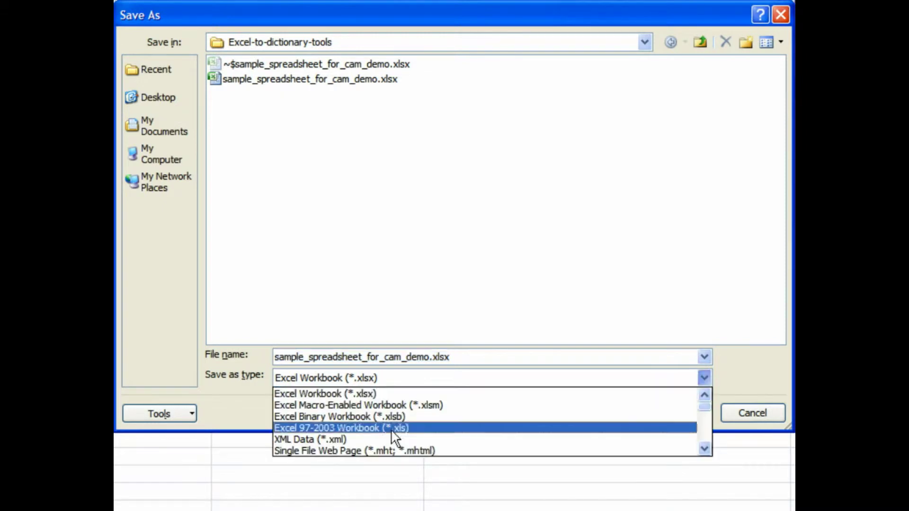
left_click(357, 438)
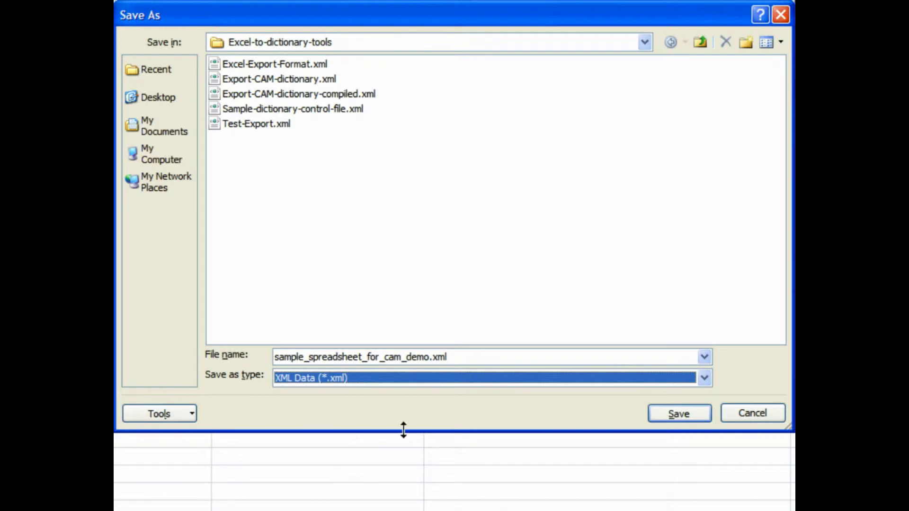
left_click(683, 413)
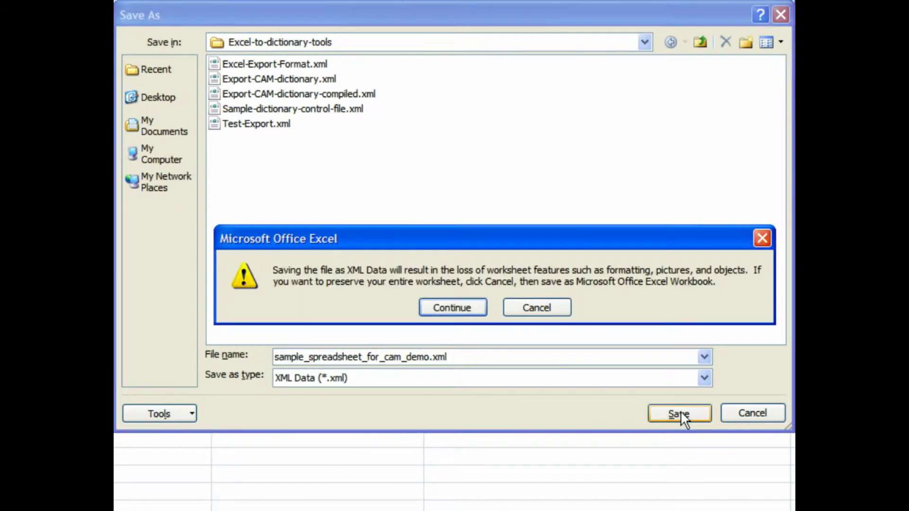
left_click(457, 305)
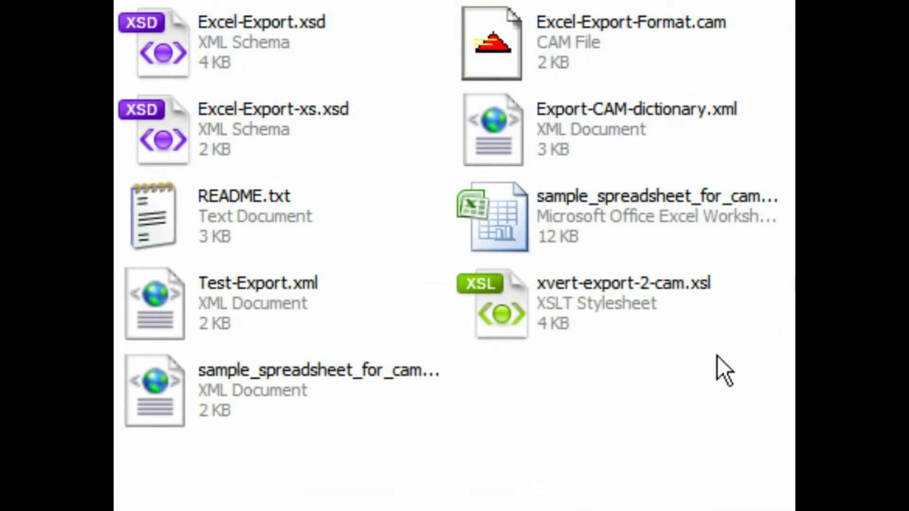
Launch CAM Template Editor by opening Excel-Export-Format.cam from the folder.
left_click(515, 71)
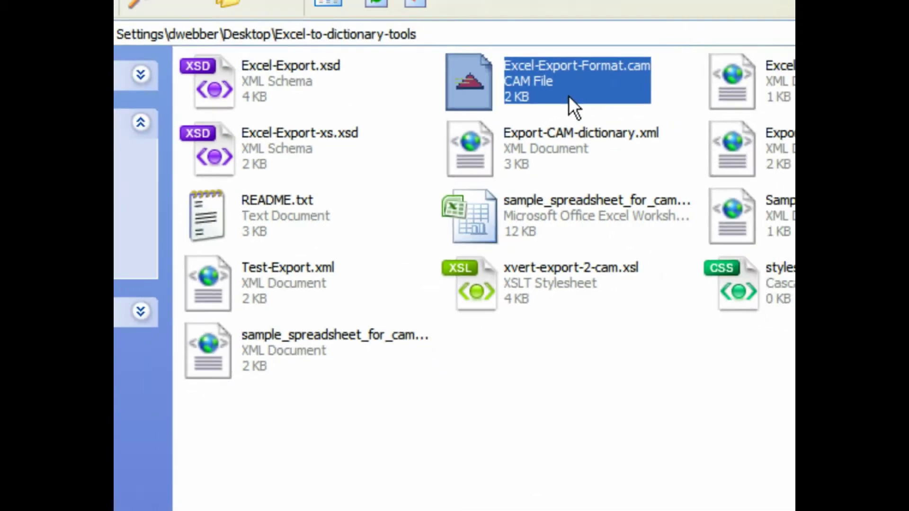
double_click(569, 96)
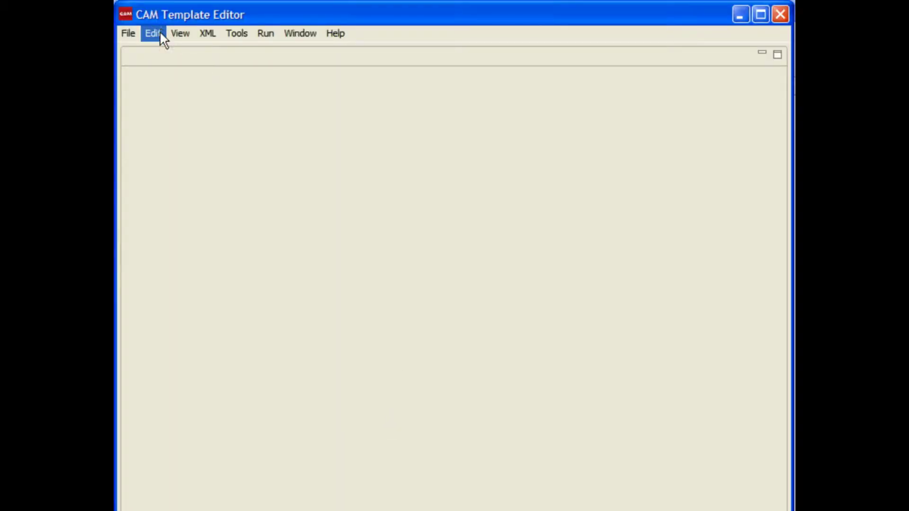
Load Excel-Export-Format.cam from the File menu's Recent Files list.
left_click(148, 35)
mouse_move(127, 33)
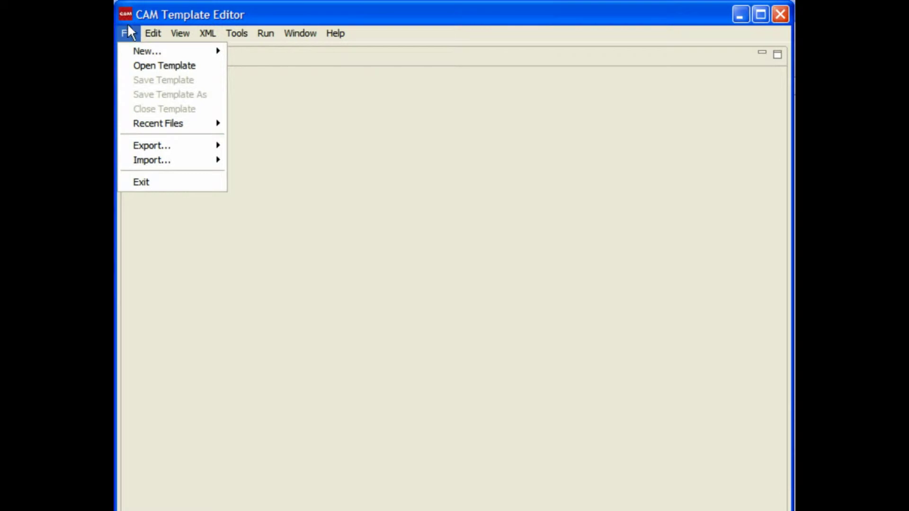
mouse_move(162, 124)
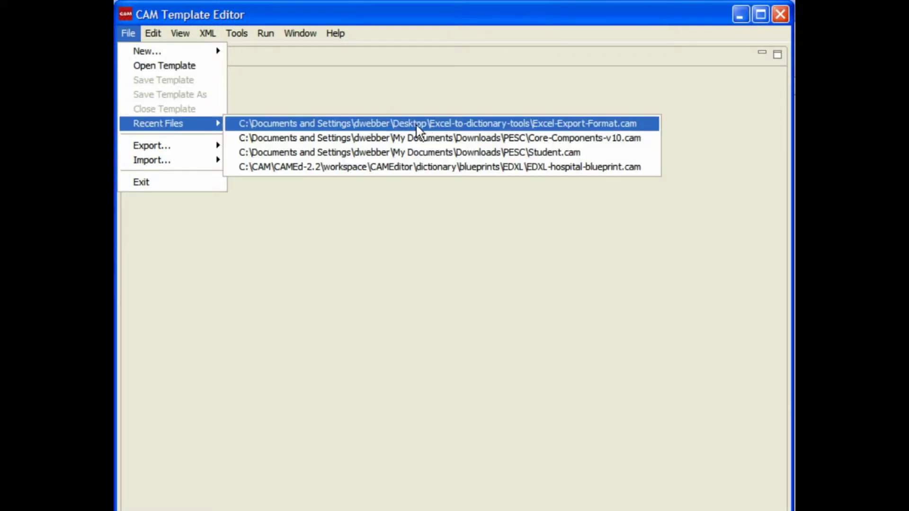
left_click(643, 124)
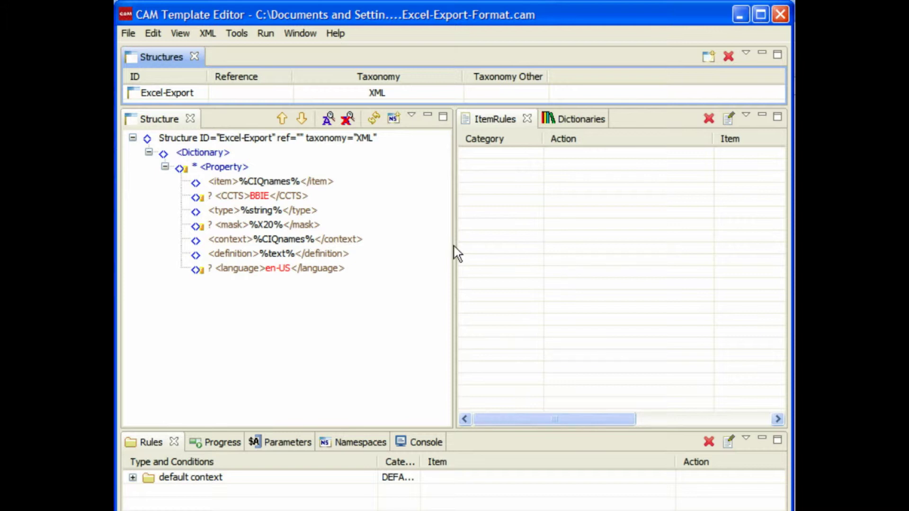
Start a template run with sample_spreadsheet_for_cam_demo.xml as the input XML file.
left_click(265, 34)
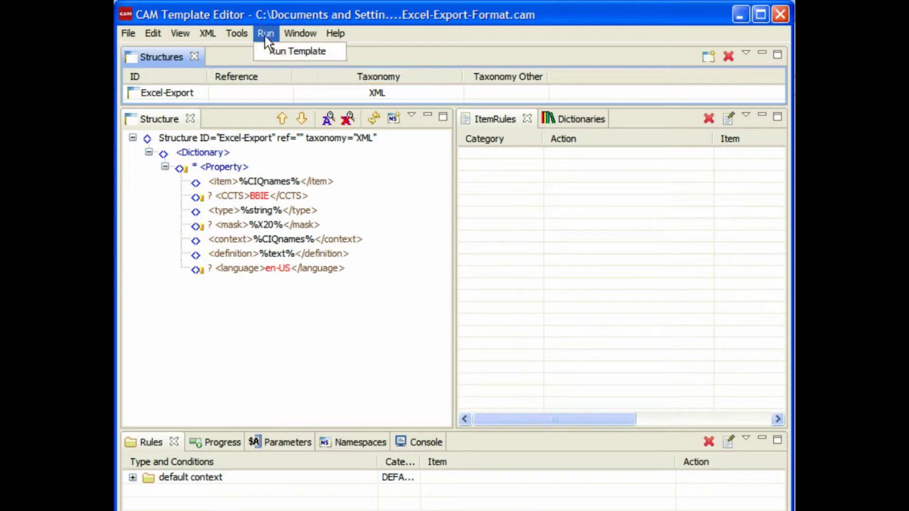
left_click(332, 50)
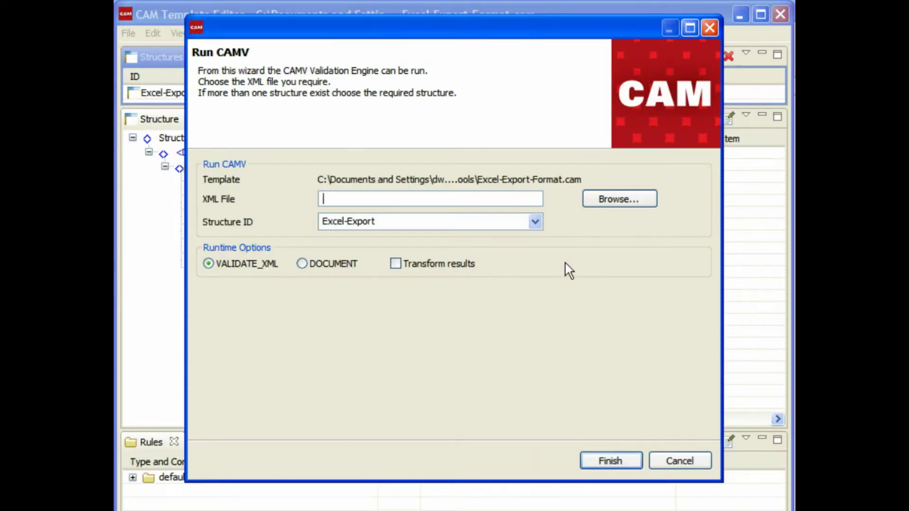
left_click(610, 201)
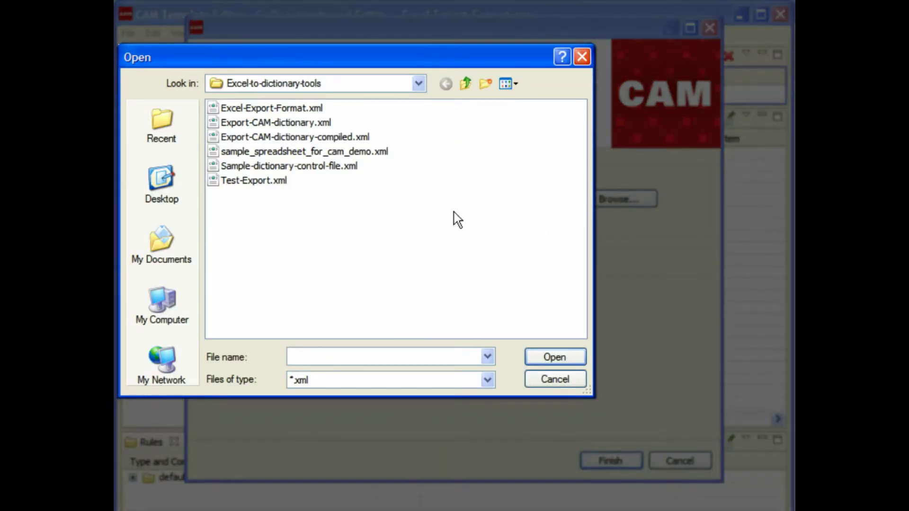
left_click(372, 157)
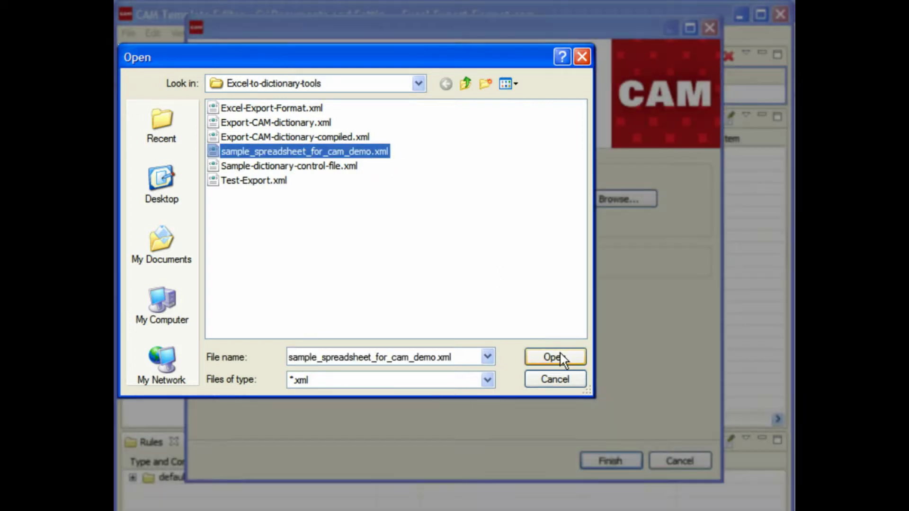
left_click(557, 357)
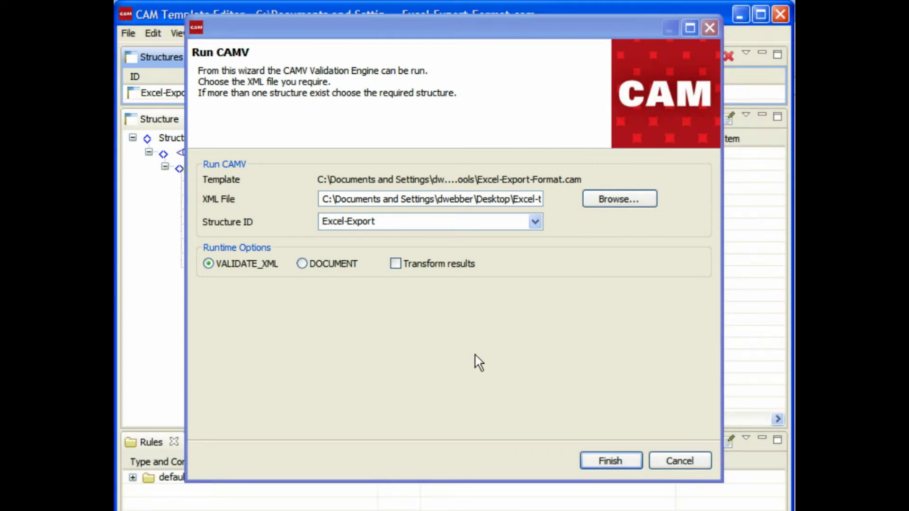
Enable transforming the results with the xvert-export-2-cam.xsl stylesheet.
left_click(396, 264)
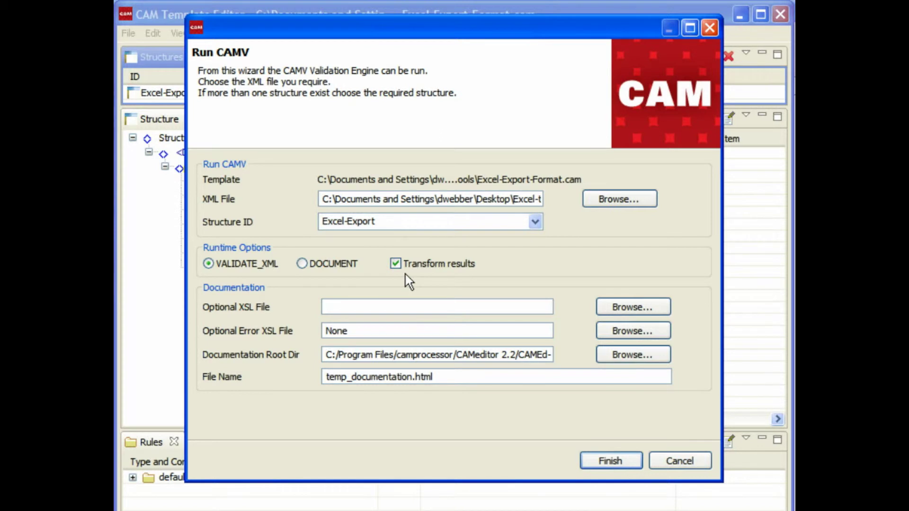
left_click(658, 309)
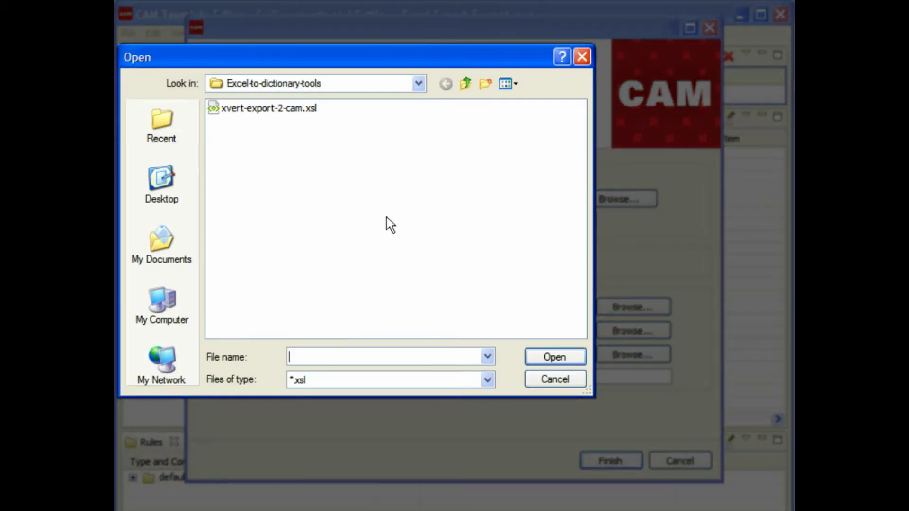
left_click(286, 111)
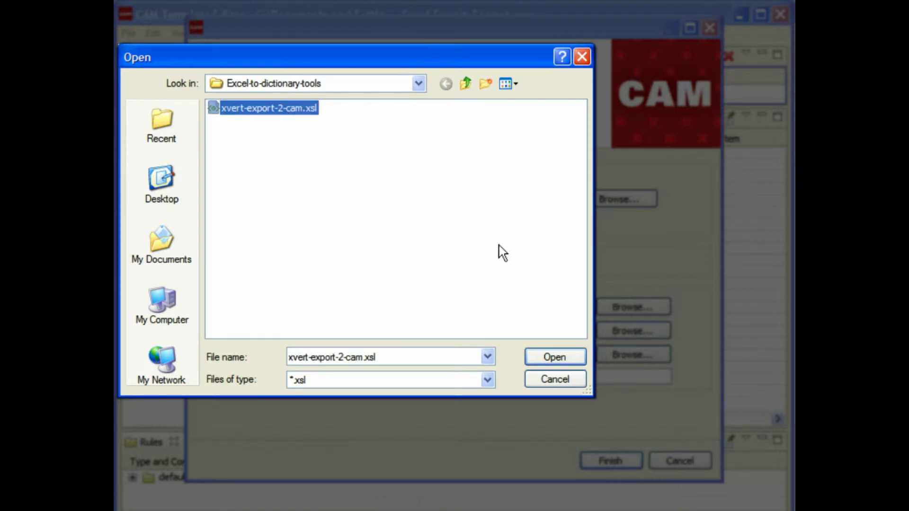
left_click(538, 357)
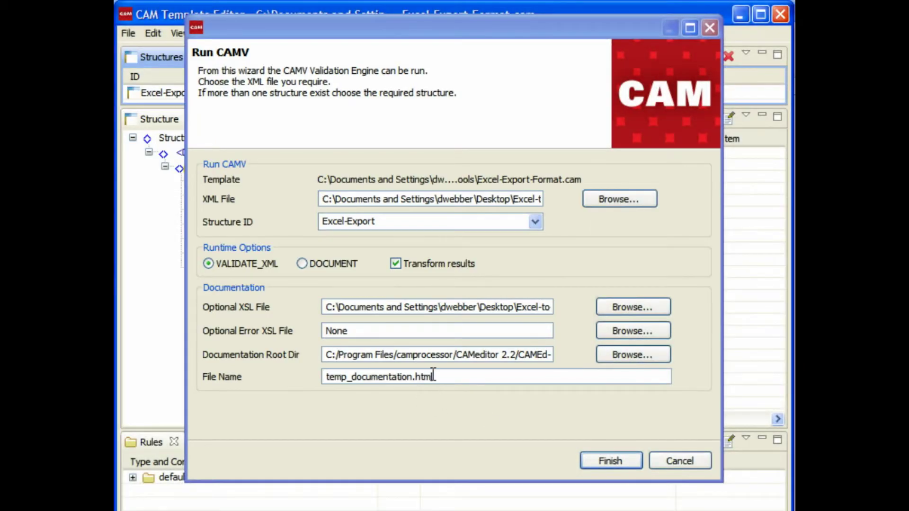
Name the output file new-output.xml and finish the run to generate the dictionary XML.
left_click_drag(433, 374, 264, 379)
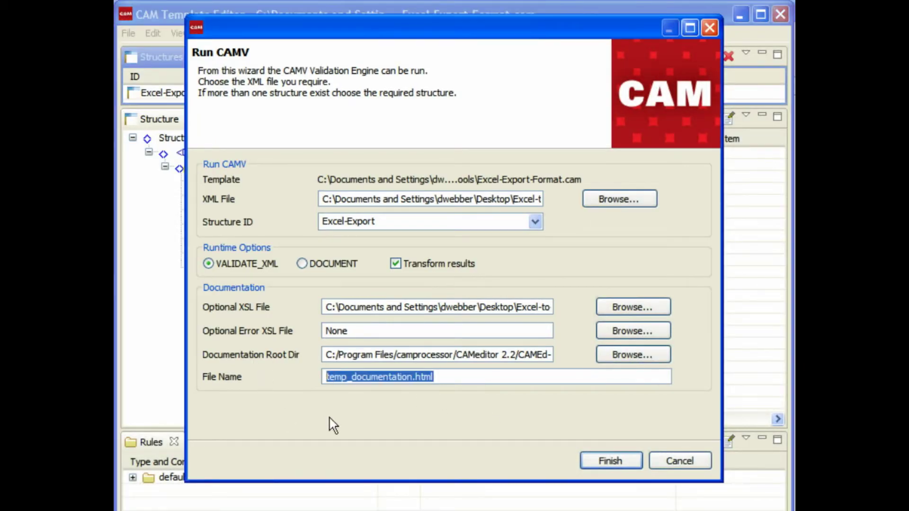
type("new-output.xml")
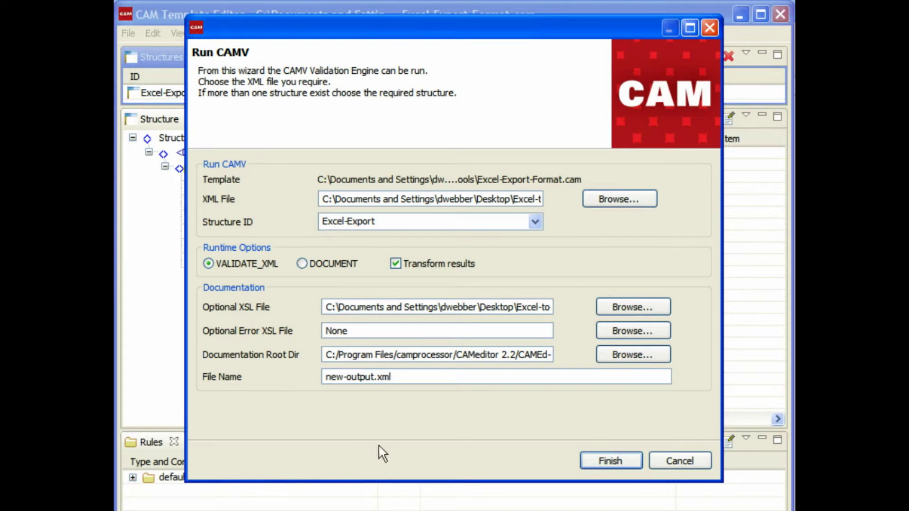
left_click(606, 460)
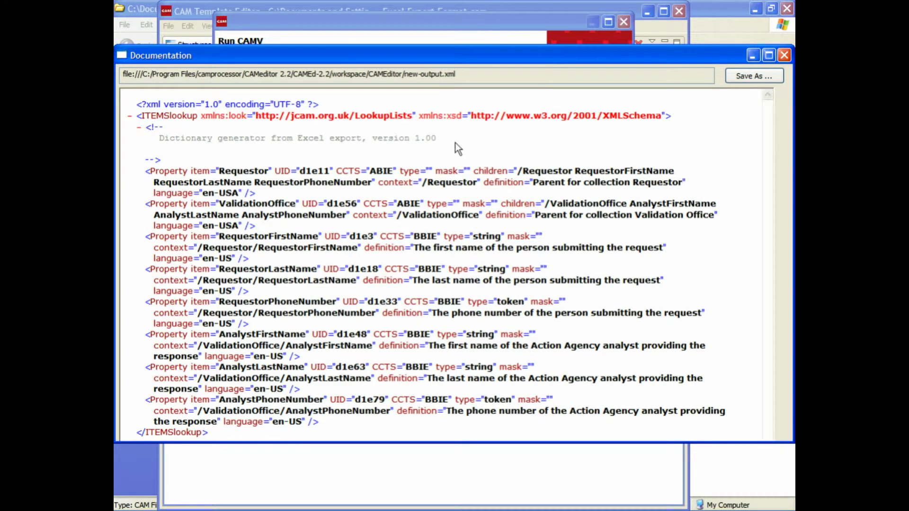
Save the generated dictionary as new-dictionary.xml with the file type set to *.*.
left_click(771, 78)
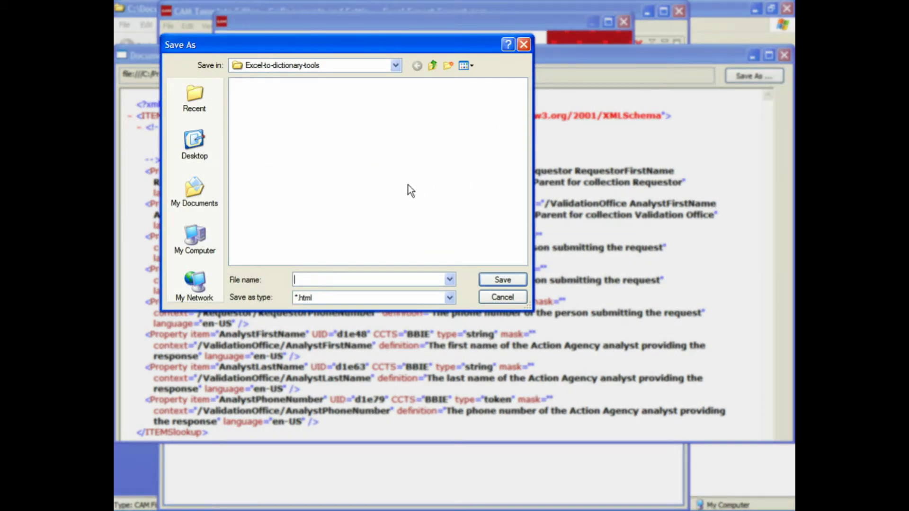
type("new-dictionary.xml")
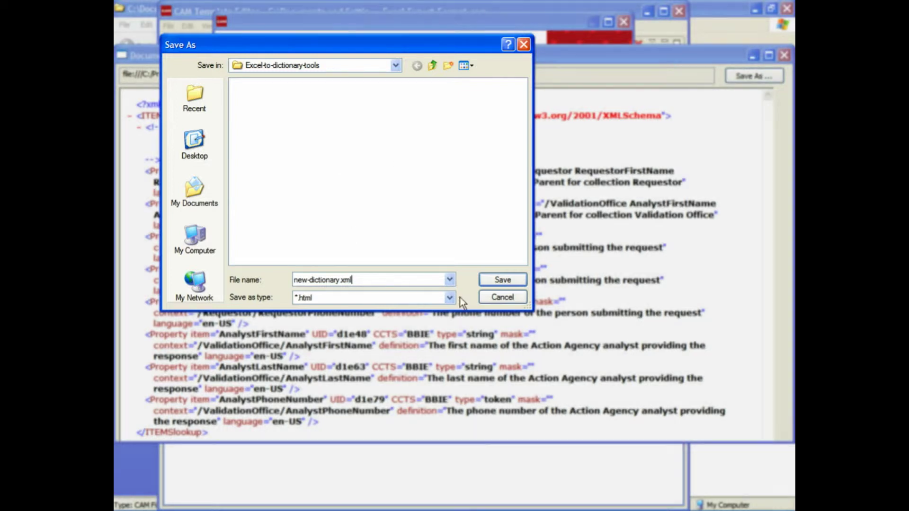
left_click(445, 299)
left_click(437, 318)
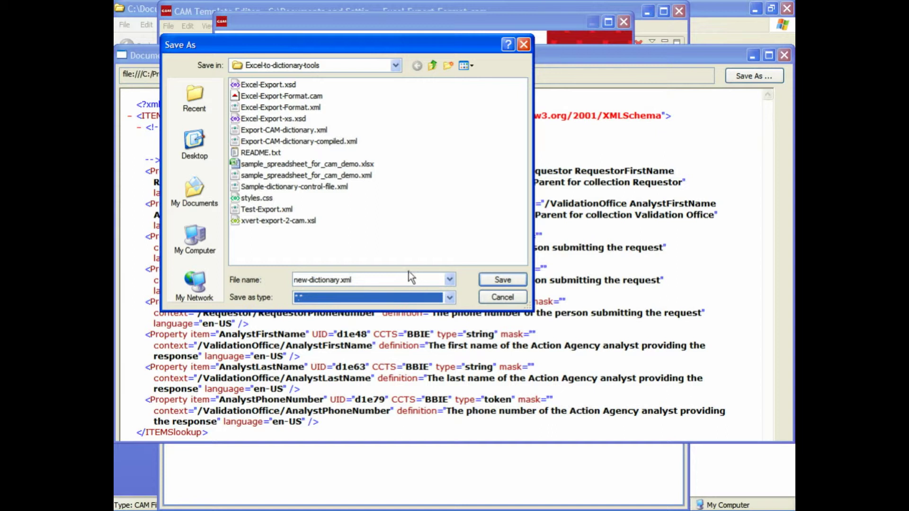
left_click(400, 282)
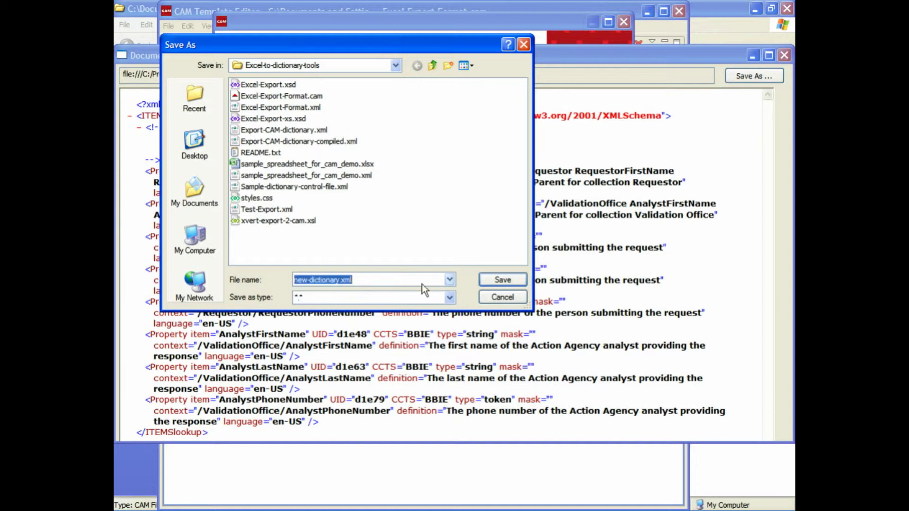
left_click(525, 281)
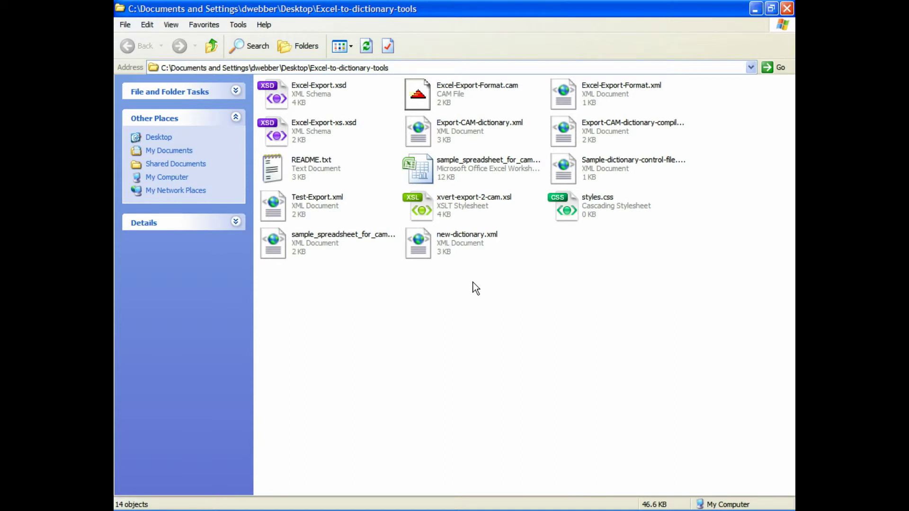
Open new-dictionary.xml in Notepad++ from its right-click menu to review its 38 lines.
left_click(420, 254)
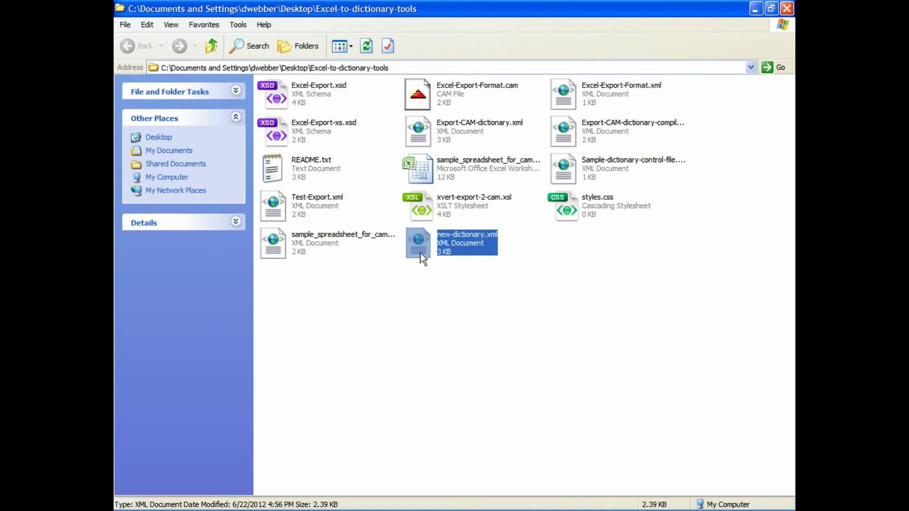
right_click(421, 254)
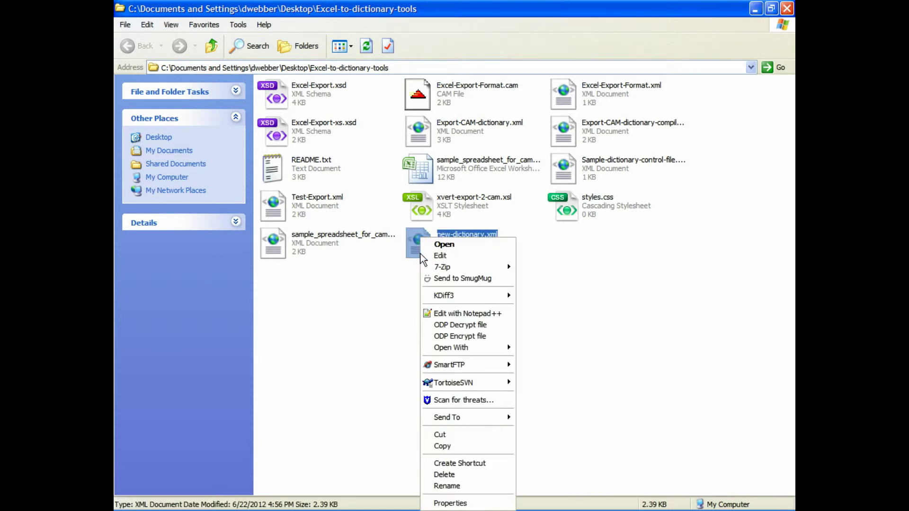
left_click(506, 314)
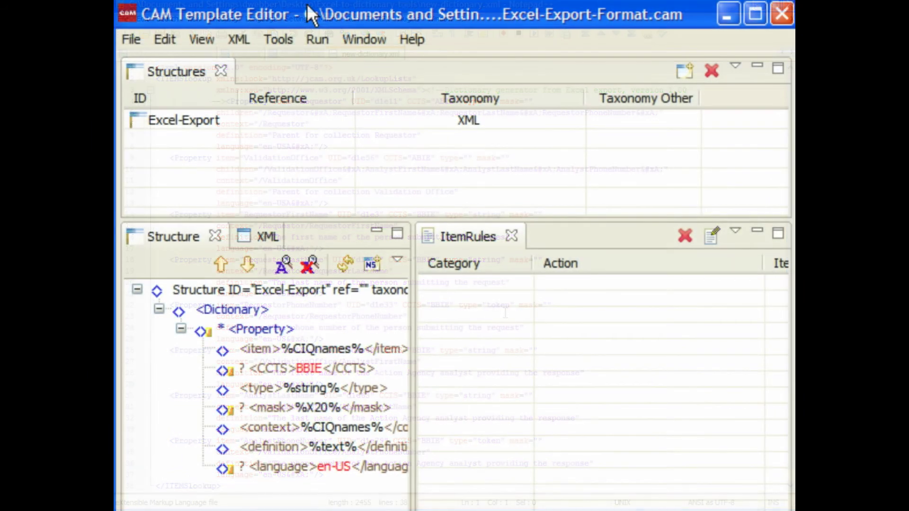
Open Compile Dictionary and select new-dictionary.xml as the source dictionary.
left_click(293, 43)
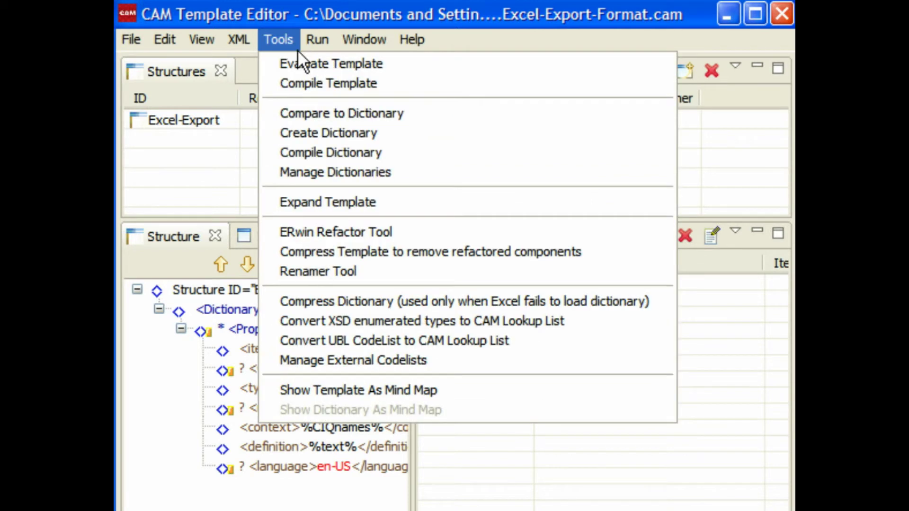
left_click(403, 152)
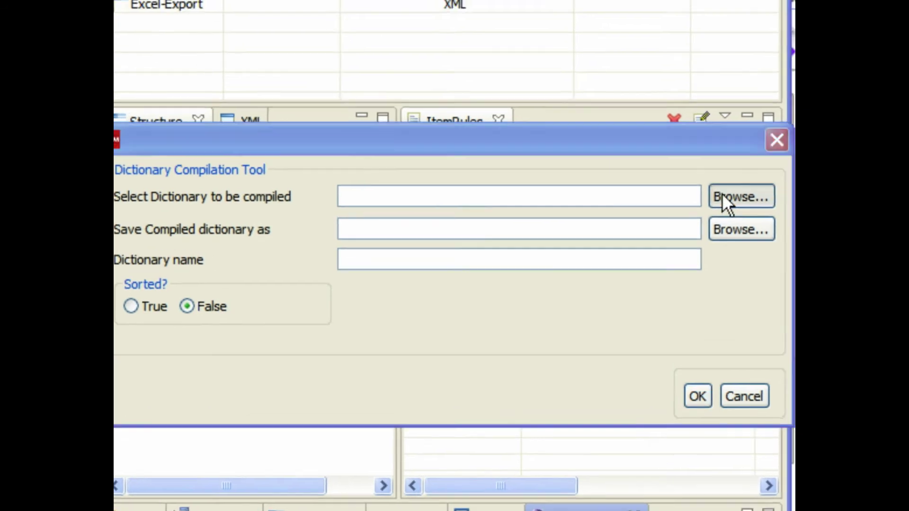
left_click(732, 184)
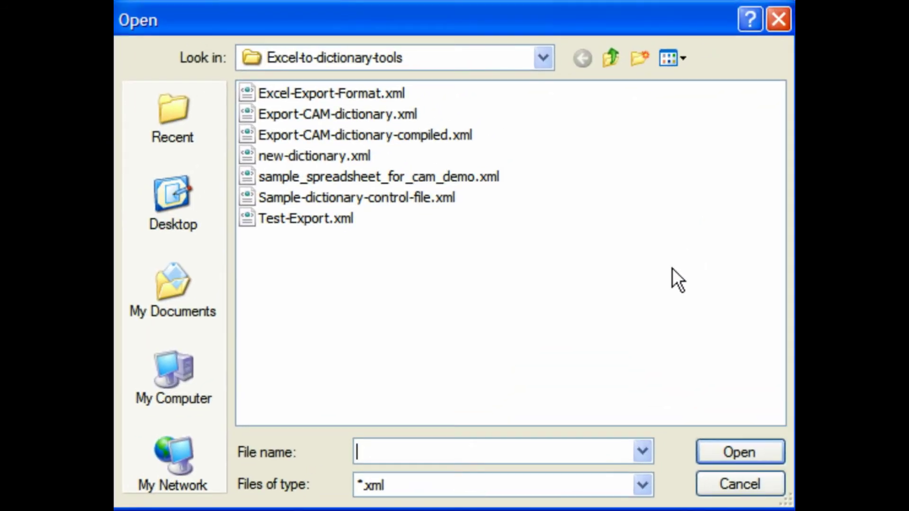
left_click(326, 156)
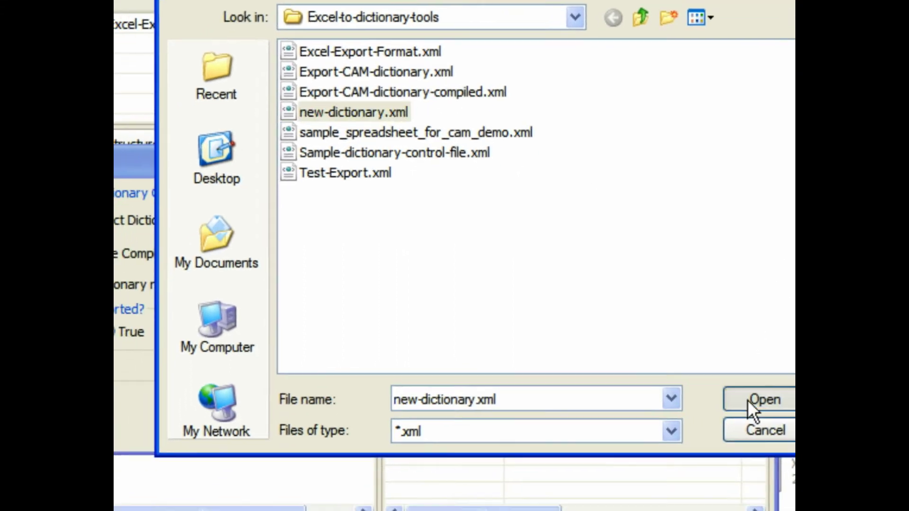
left_click(722, 453)
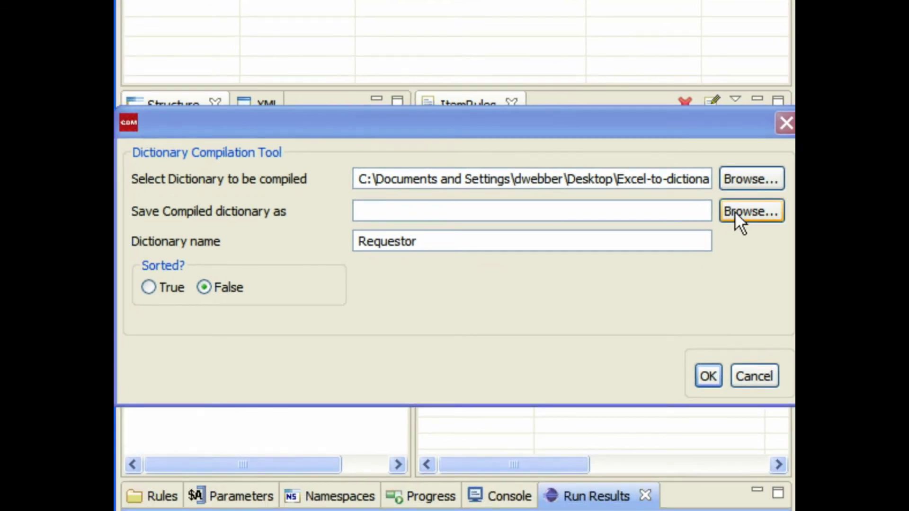
Compile it, sorted, into new-dictionary-compiled.xml under the dictionary name Requestor.
left_click(773, 212)
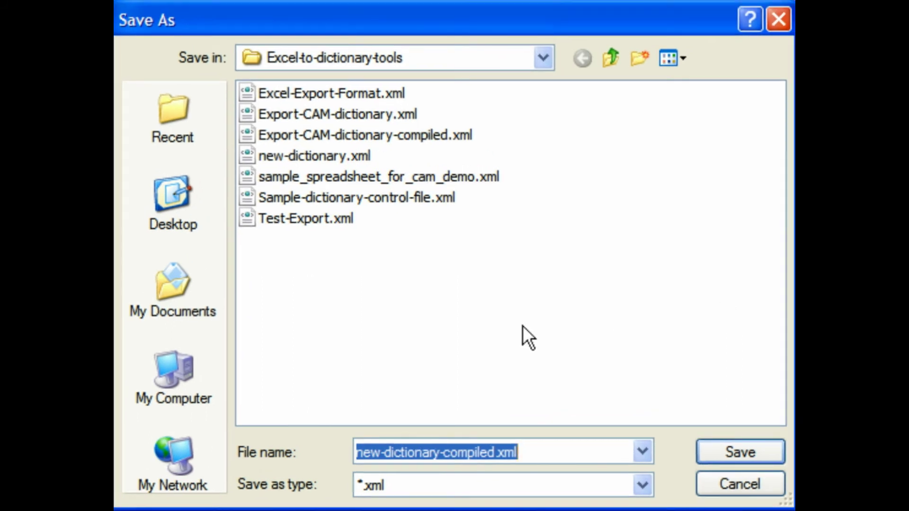
left_click(717, 452)
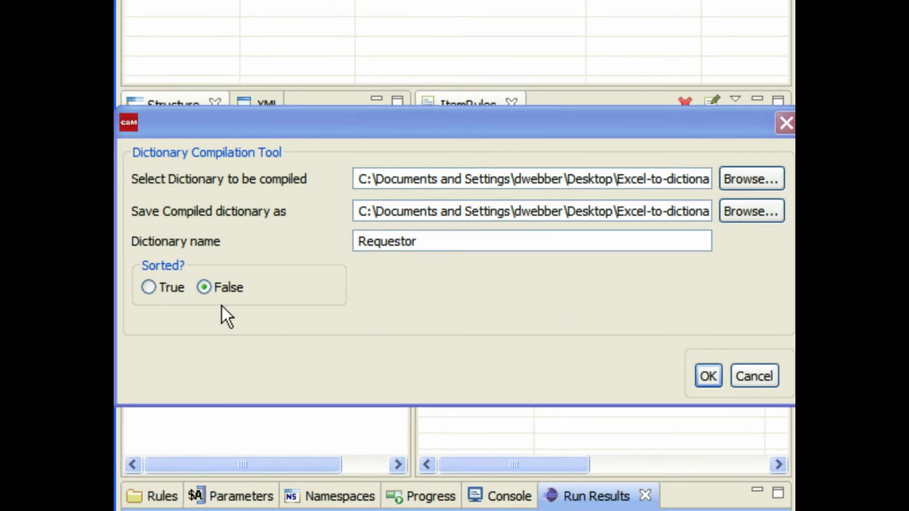
left_click(148, 289)
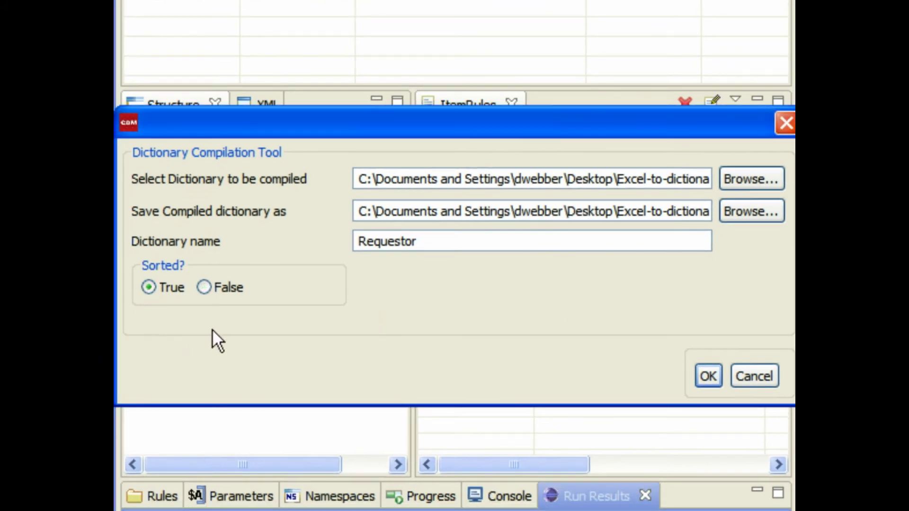
left_click(709, 375)
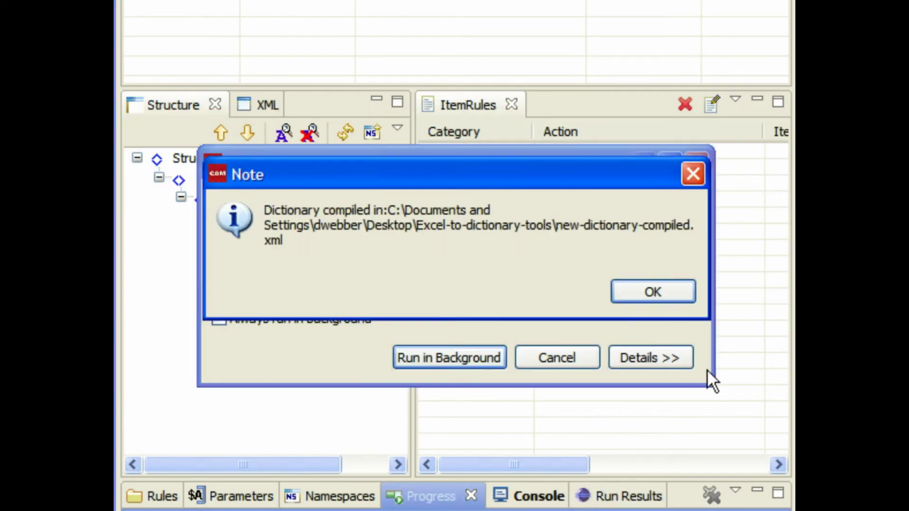
Dismiss the compiled note and view the console log showing 2 parent components sorted.
left_click(683, 291)
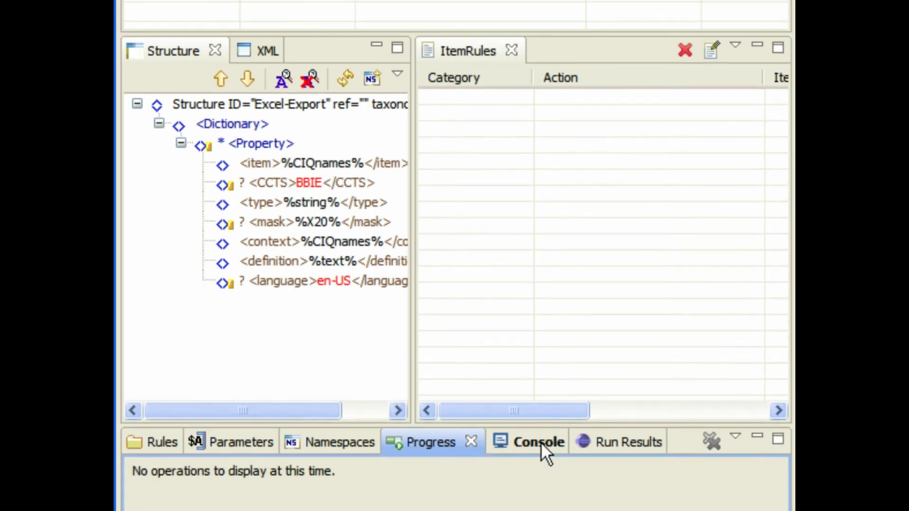
left_click(540, 496)
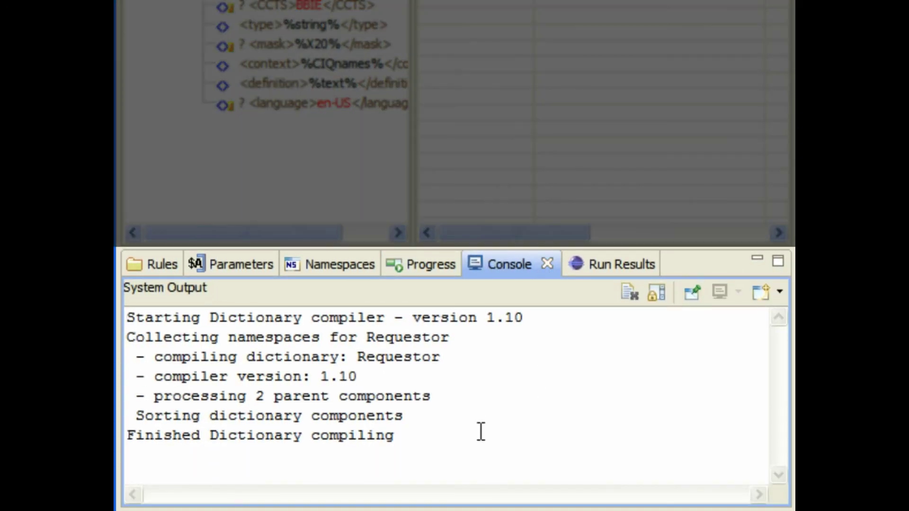